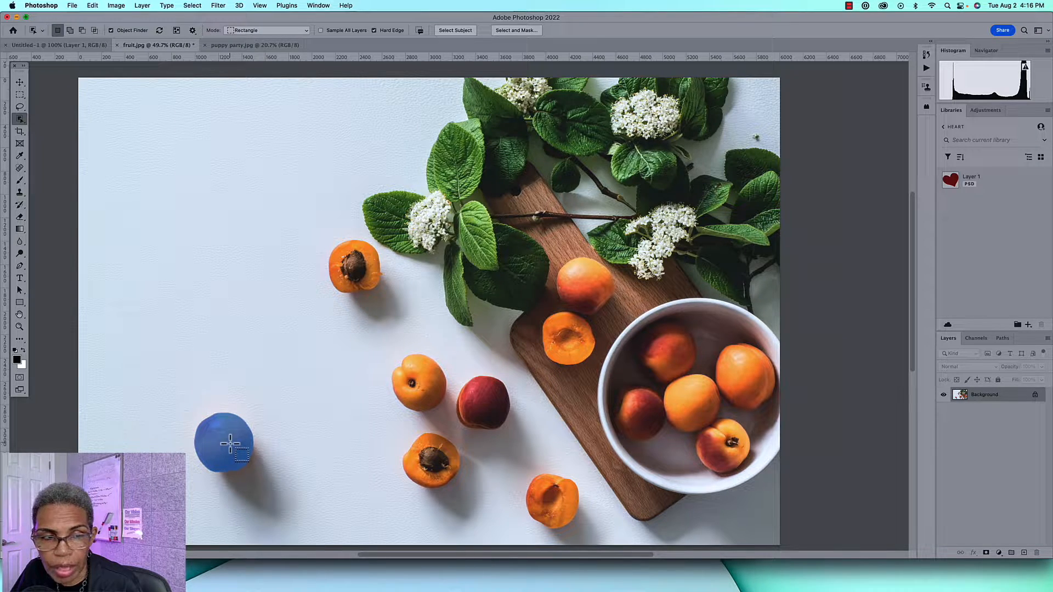
# Step: Select five loose fruits one at a time with Object Finder on, each selection replacing the previous one
pyautogui.click(231, 446)
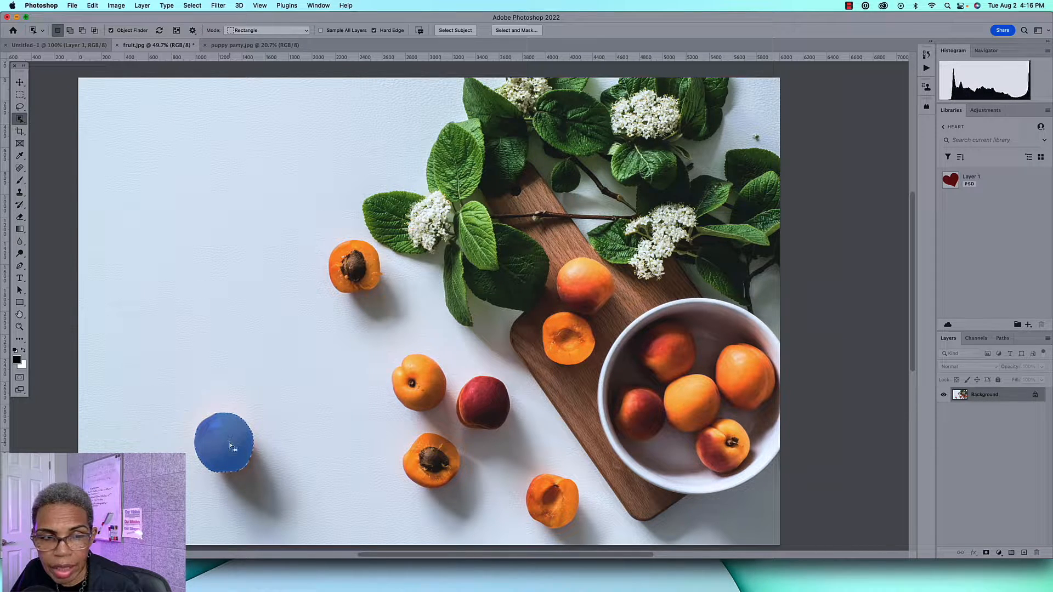
pyautogui.click(400, 402)
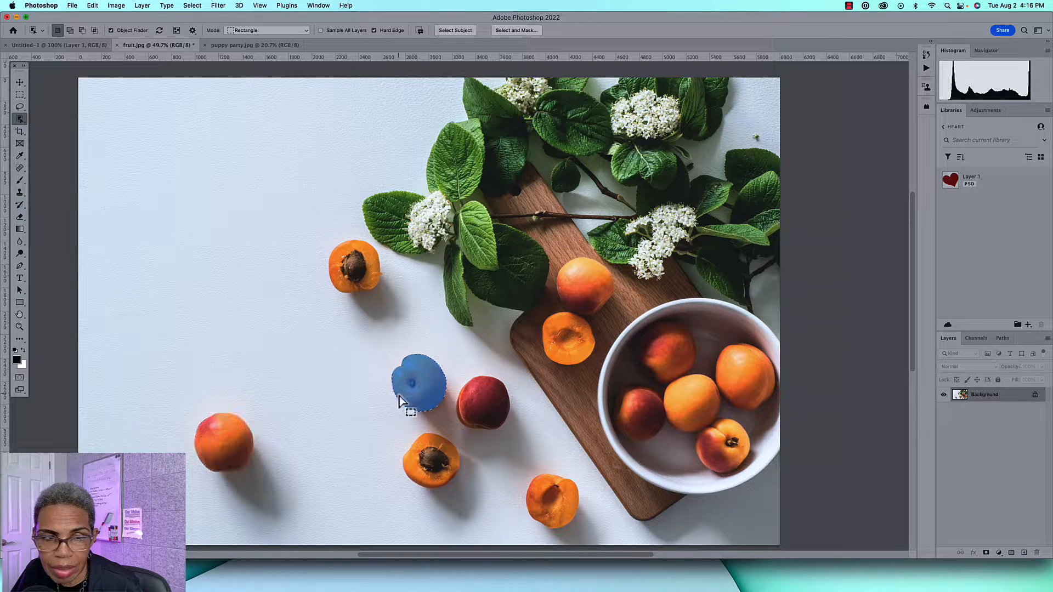
pyautogui.click(364, 264)
pyautogui.click(429, 458)
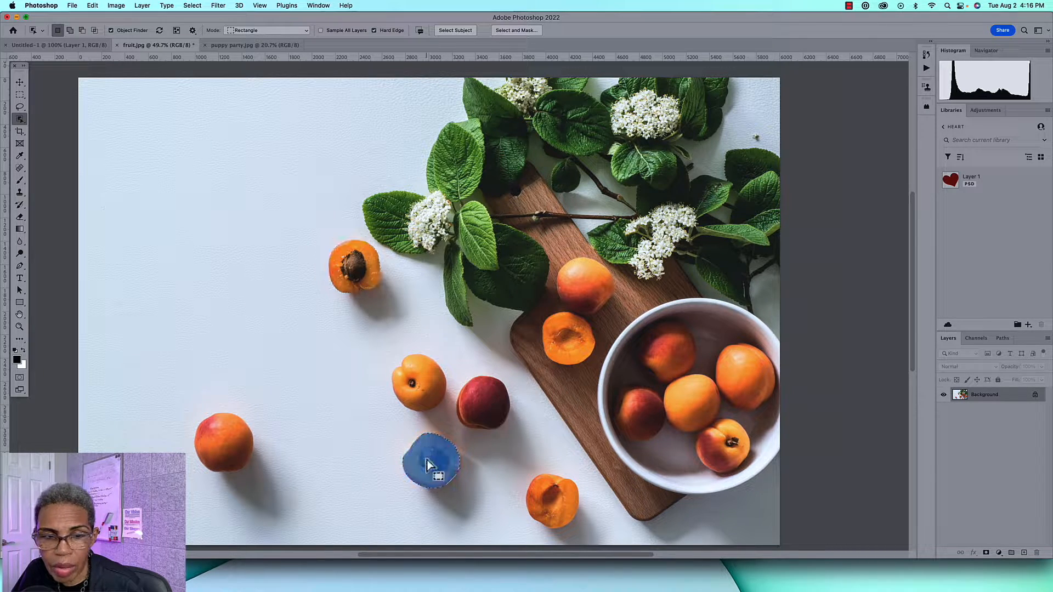
pyautogui.click(589, 284)
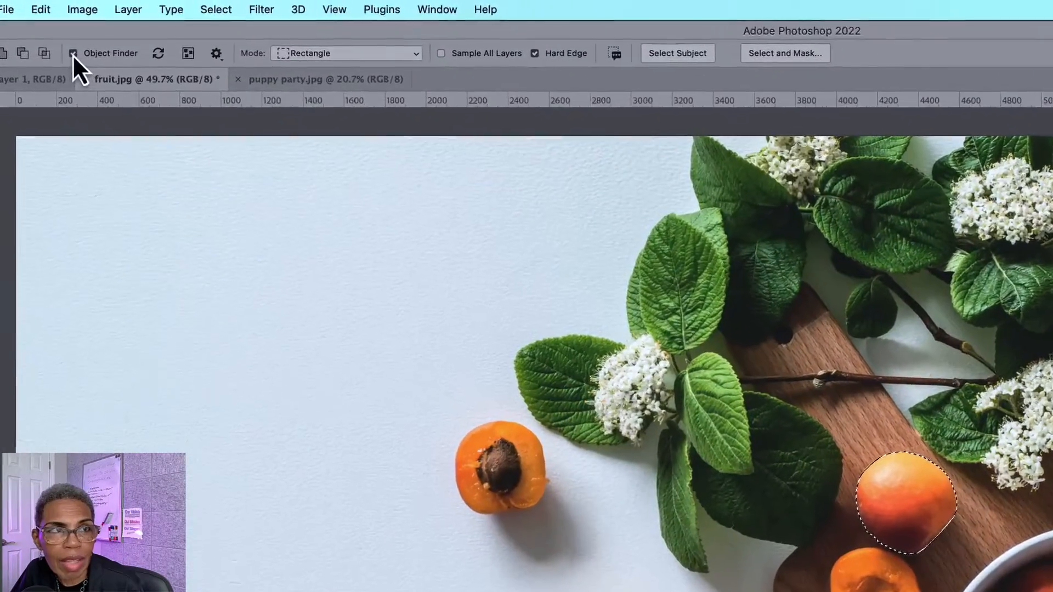
# Step: Try selecting the dark red fruit with a rectangle while Object Finder is off, and clear the selection
pyautogui.click(72, 54)
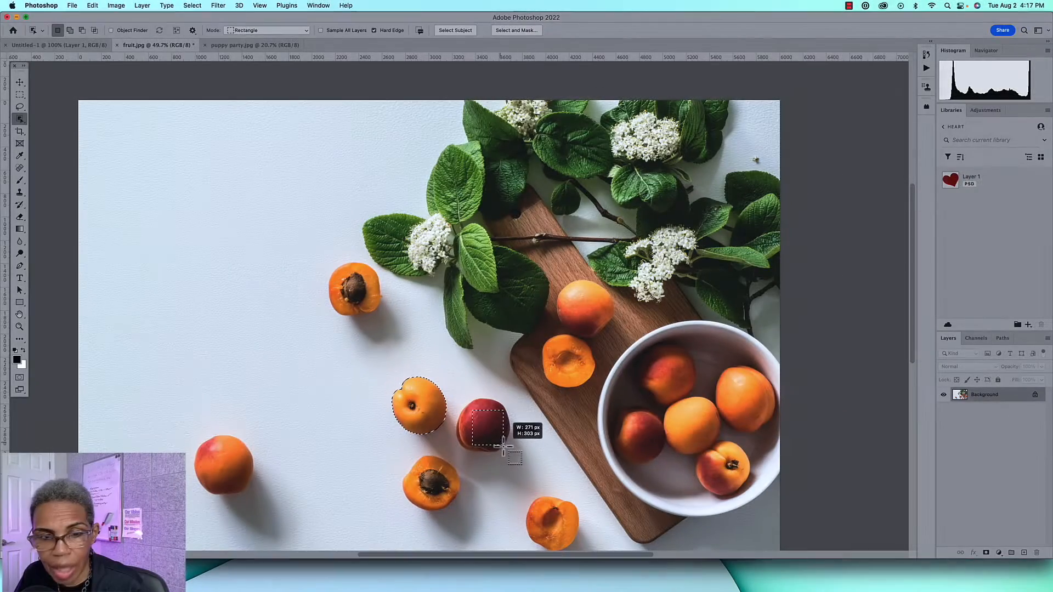
pyautogui.moveTo(472, 411); pyautogui.dragTo(503, 446)
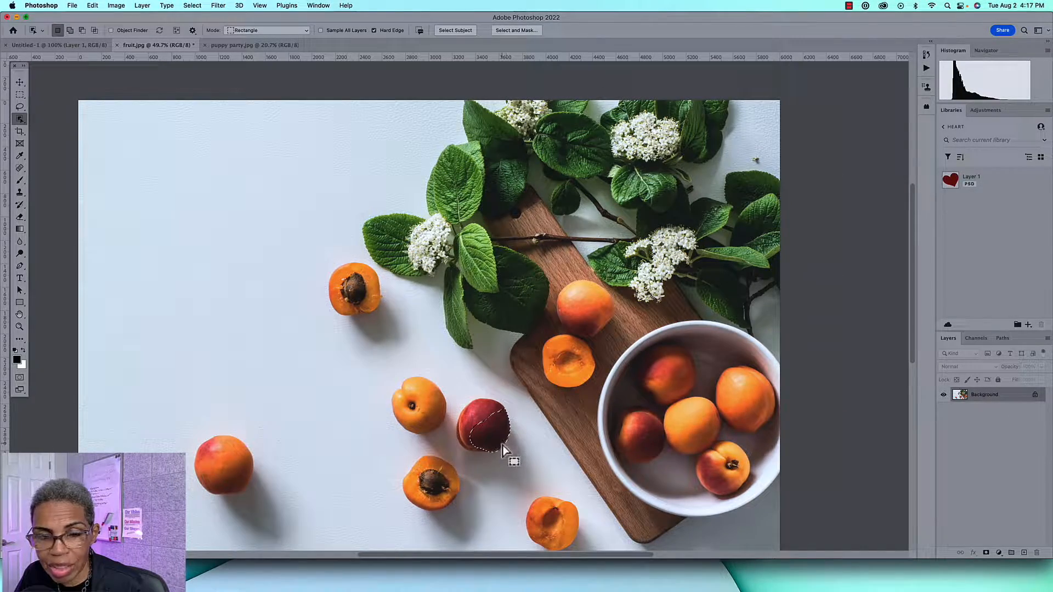
pyautogui.moveTo(401, 386); pyautogui.dragTo(509, 447)
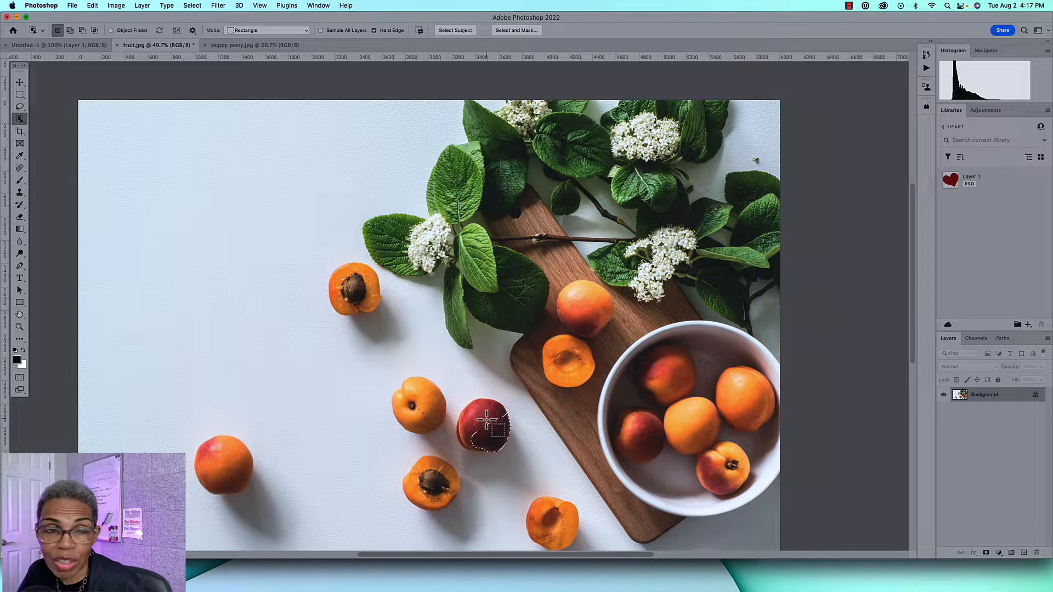
pyautogui.scroll(-1, 487, 418)
pyautogui.scroll(-1, 487, 419)
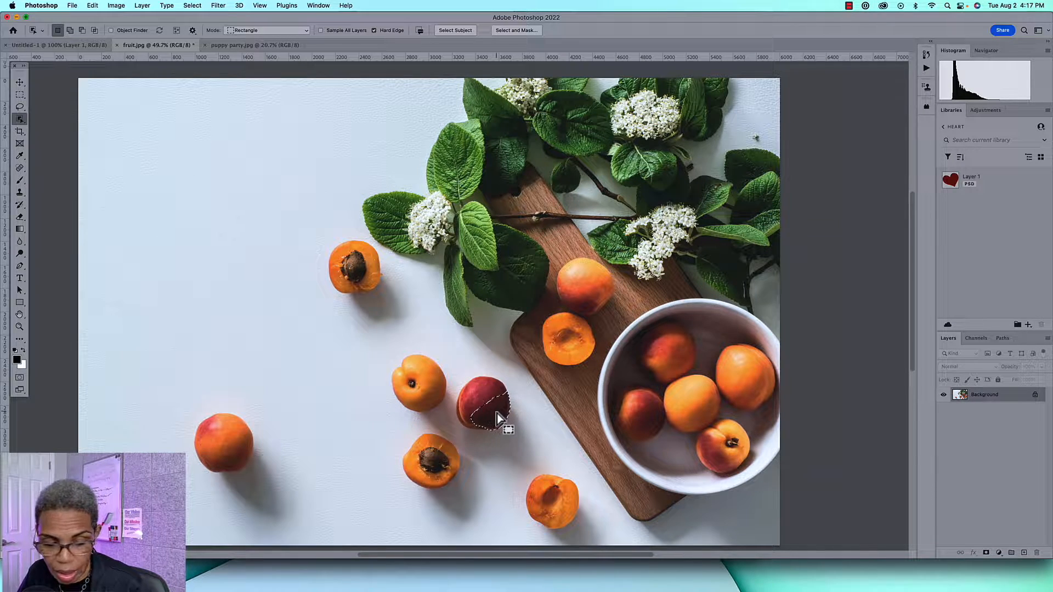
pyautogui.press('super+d')
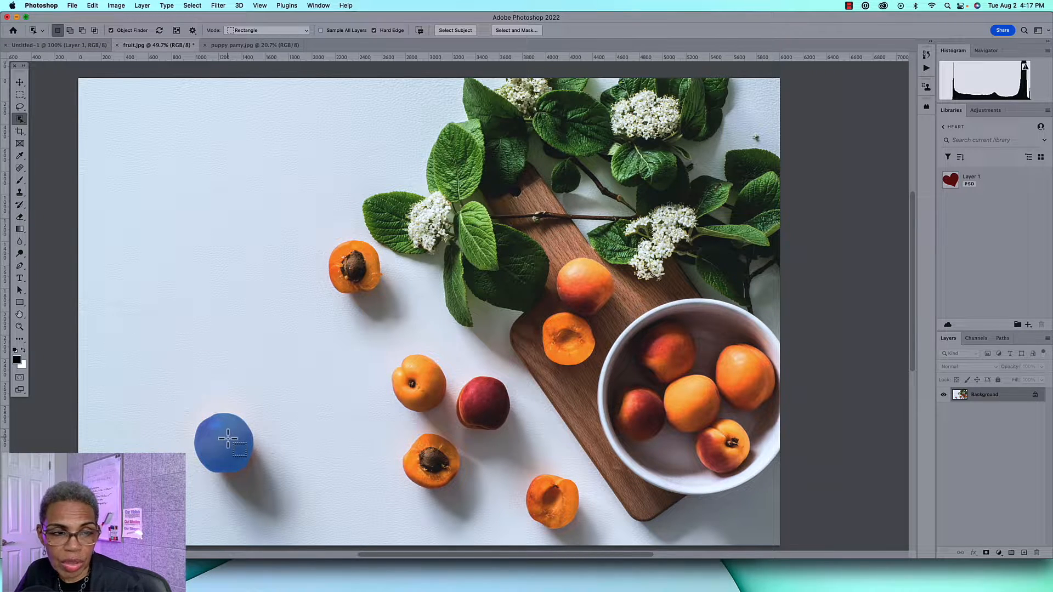
# Step: Select the lone whole peach, adding the upper pitted half, the yellow apricot, the dark red fruit and the lower pitted half
pyautogui.scroll(-1, 233, 437)
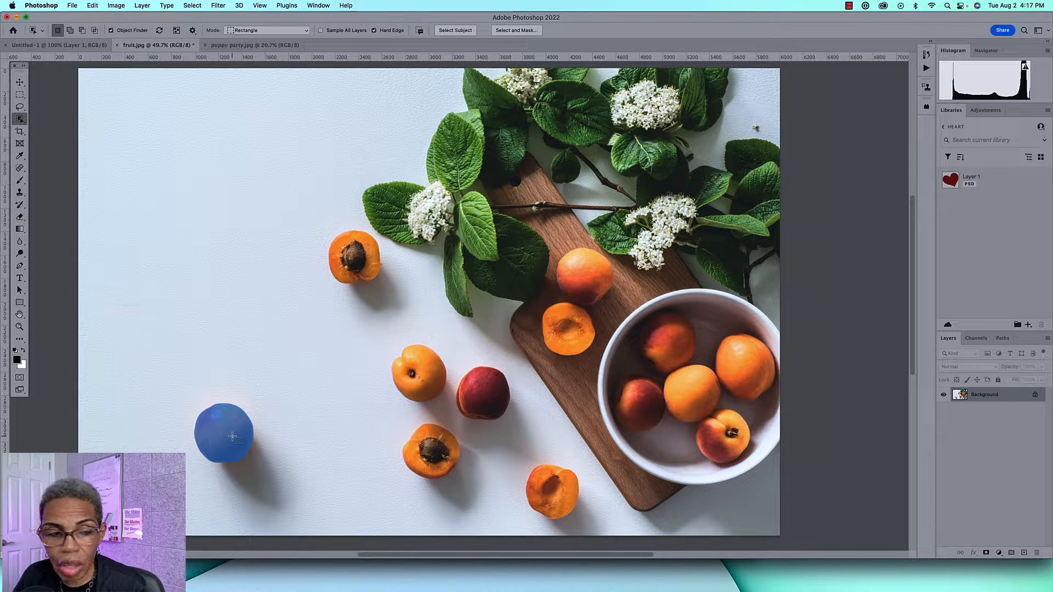
pyautogui.hscroll(-2, 233, 436)
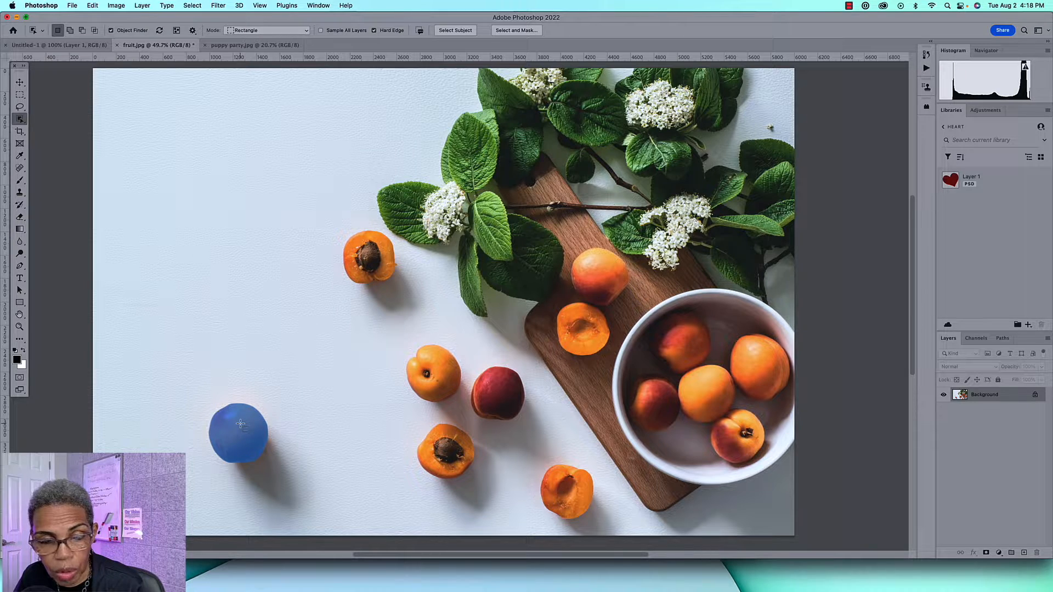
pyautogui.click(241, 423)
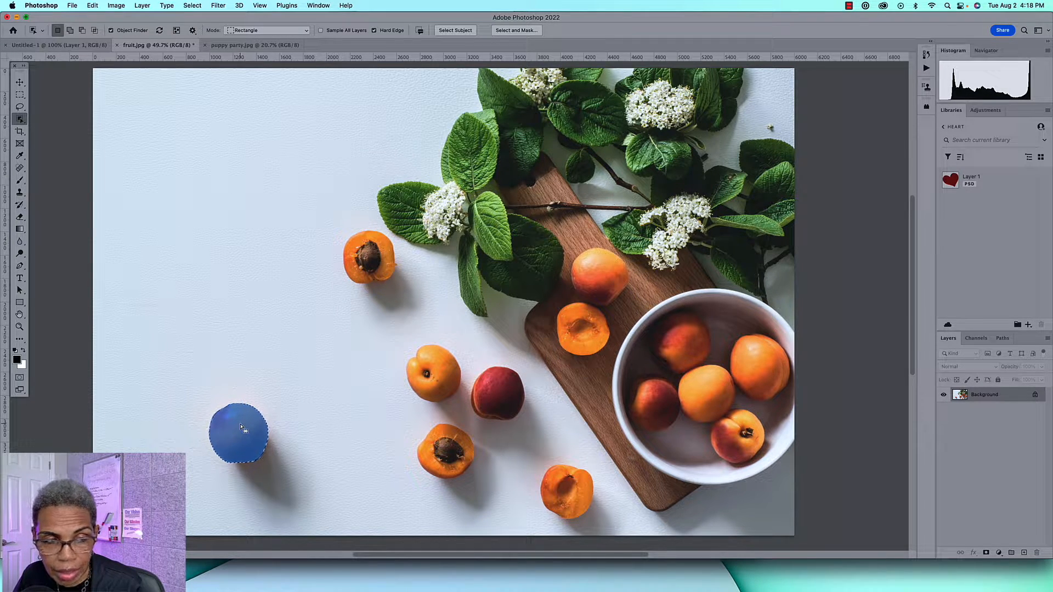
pyautogui.press('shift')
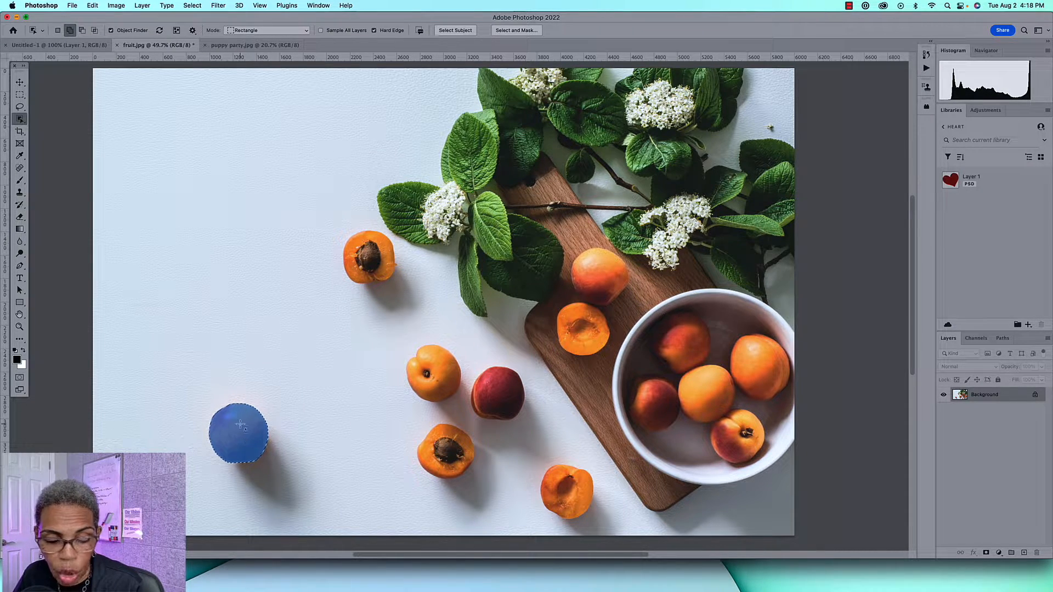
pyautogui.hscroll(2, 240, 424)
pyautogui.keyDown('shift'); pyautogui.click(369, 254); pyautogui.keyUp('shift')
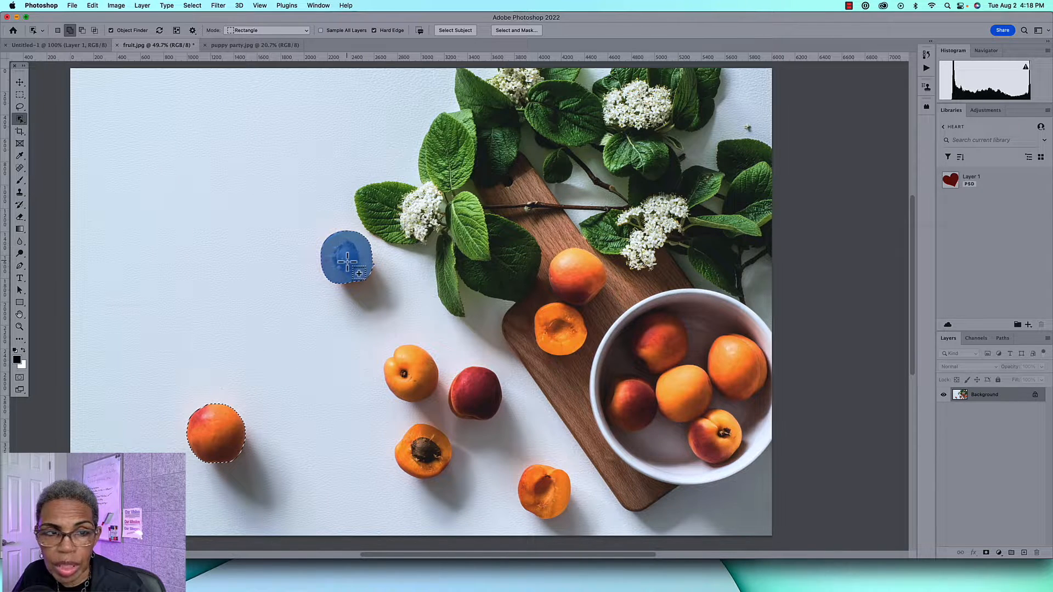
pyautogui.keyDown('shift'); pyautogui.click(418, 391); pyautogui.keyUp('shift')
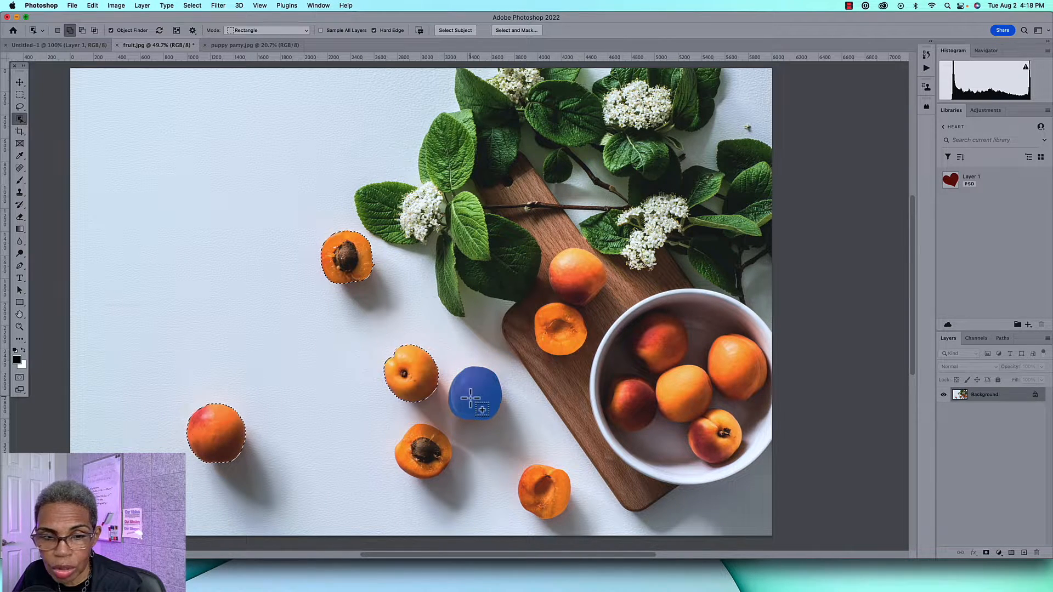
pyautogui.keyDown('shift'); pyautogui.click(471, 397); pyautogui.keyUp('shift')
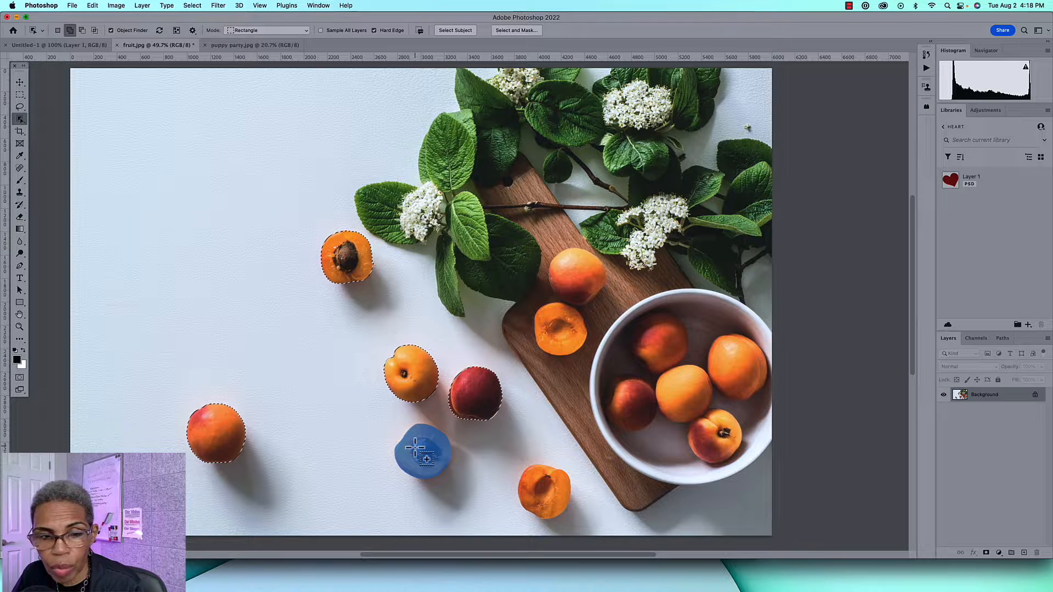
pyautogui.keyDown('shift'); pyautogui.click(415, 449); pyautogui.keyUp('shift')
# Step: Add both fruits on the cutting board, all the fruits in the bowl and the lowest apricot half to the selection
pyautogui.keyDown('shift'); pyautogui.click(576, 275); pyautogui.keyUp('shift')
pyautogui.keyDown('shift'); pyautogui.click(560, 328); pyautogui.keyUp('shift')
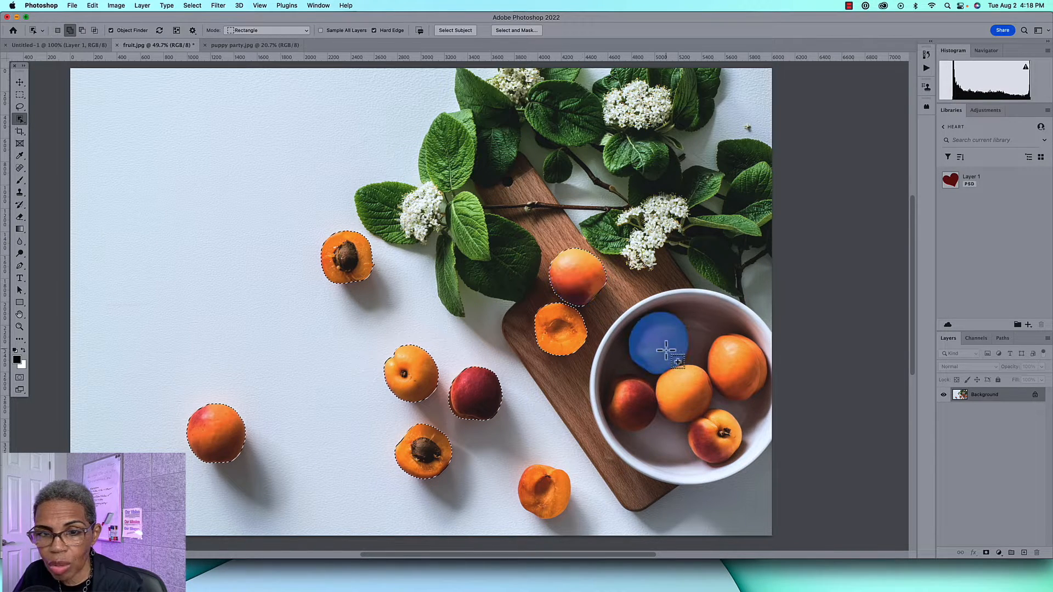
pyautogui.keyDown('shift'); pyautogui.click(665, 346); pyautogui.keyUp('shift')
pyautogui.keyDown('shift'); pyautogui.click(543, 490); pyautogui.keyUp('shift')
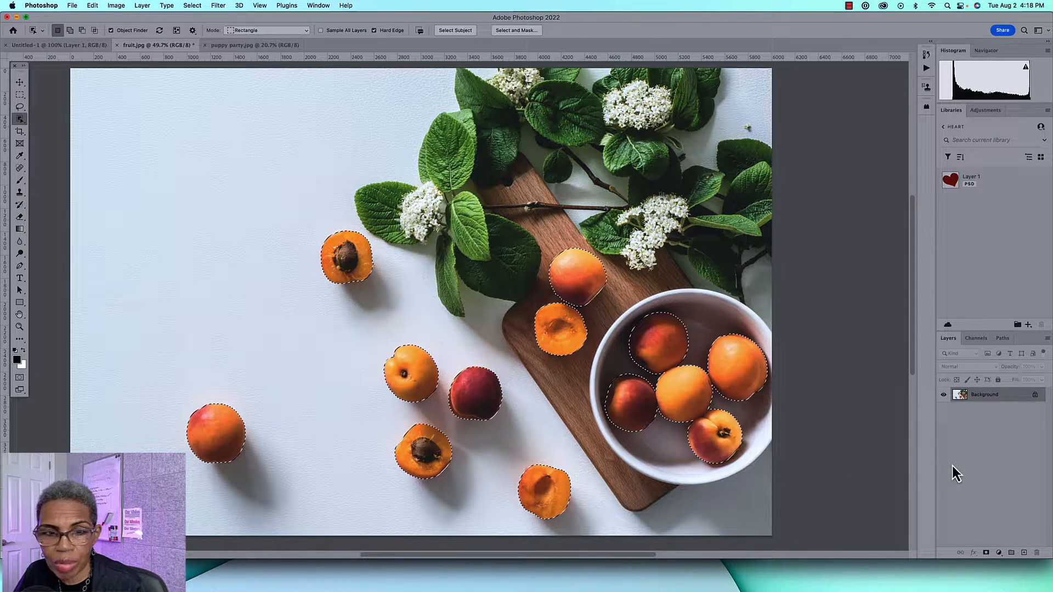
# Step: Add a dark blue Solid Color fill layer with hue 227 over the selected fruits, and invert its mask
pyautogui.click(999, 553)
pyautogui.click(1003, 358)
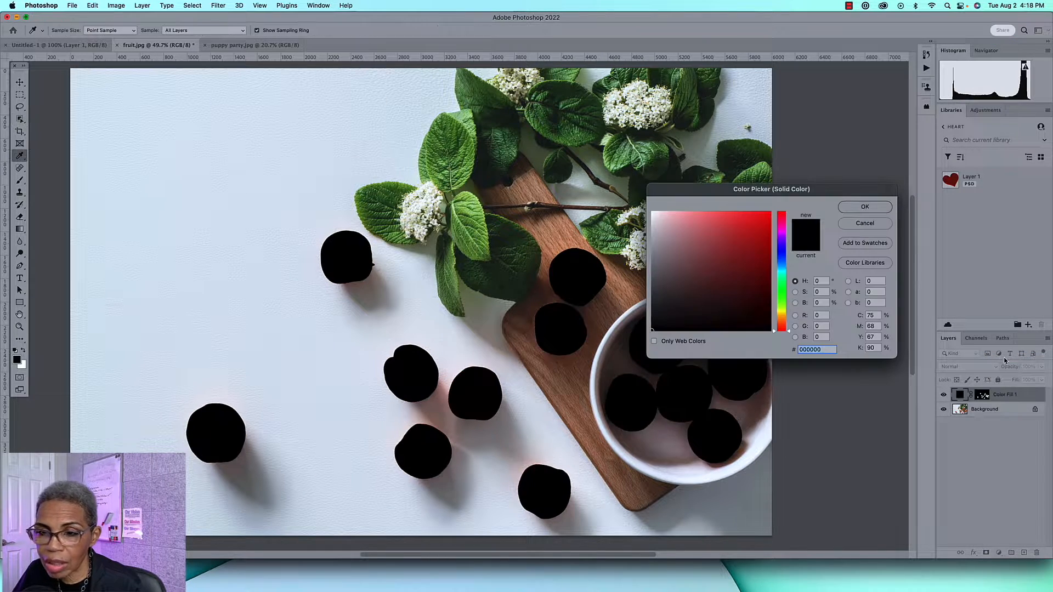
pyautogui.click(782, 258)
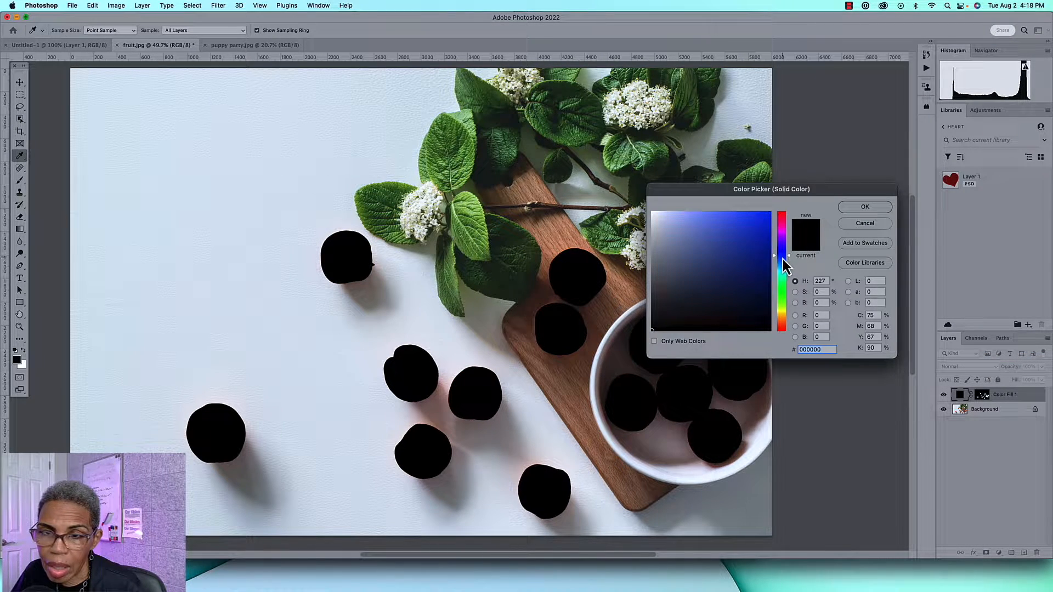
pyautogui.click(762, 258)
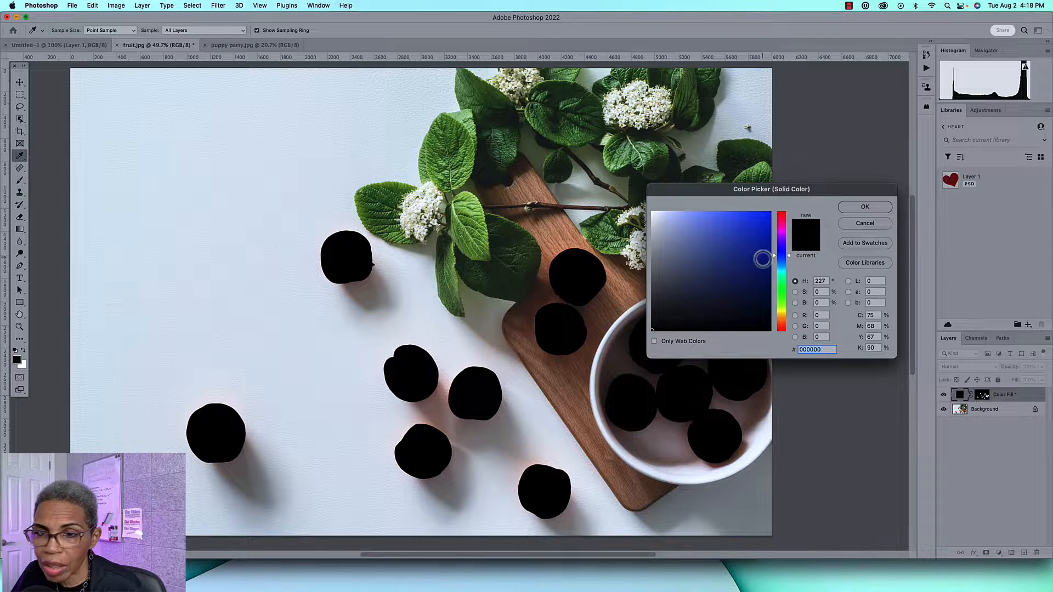
pyautogui.click(861, 209)
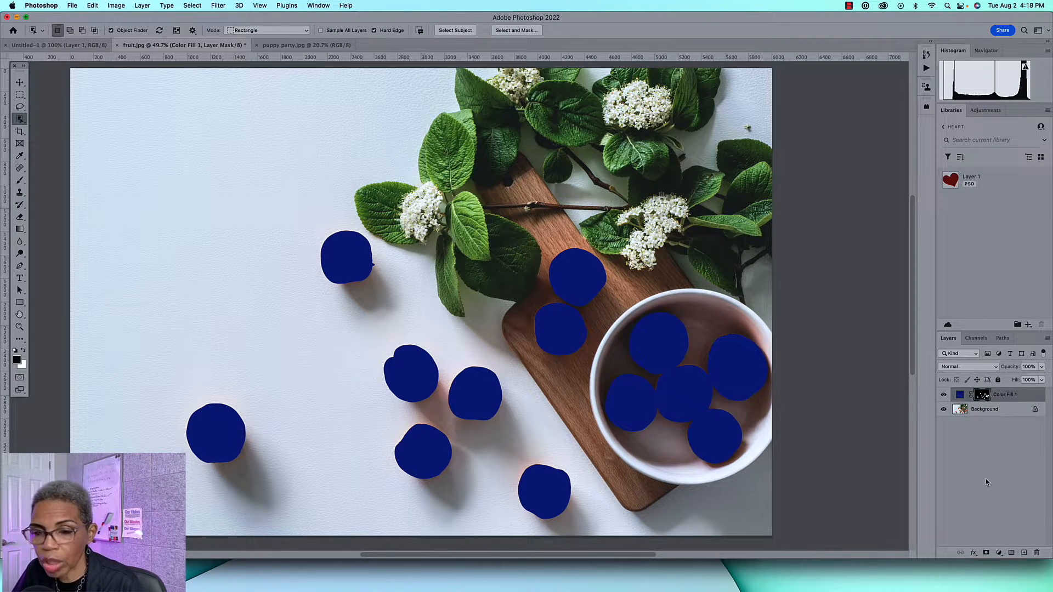
pyautogui.press('super+i')
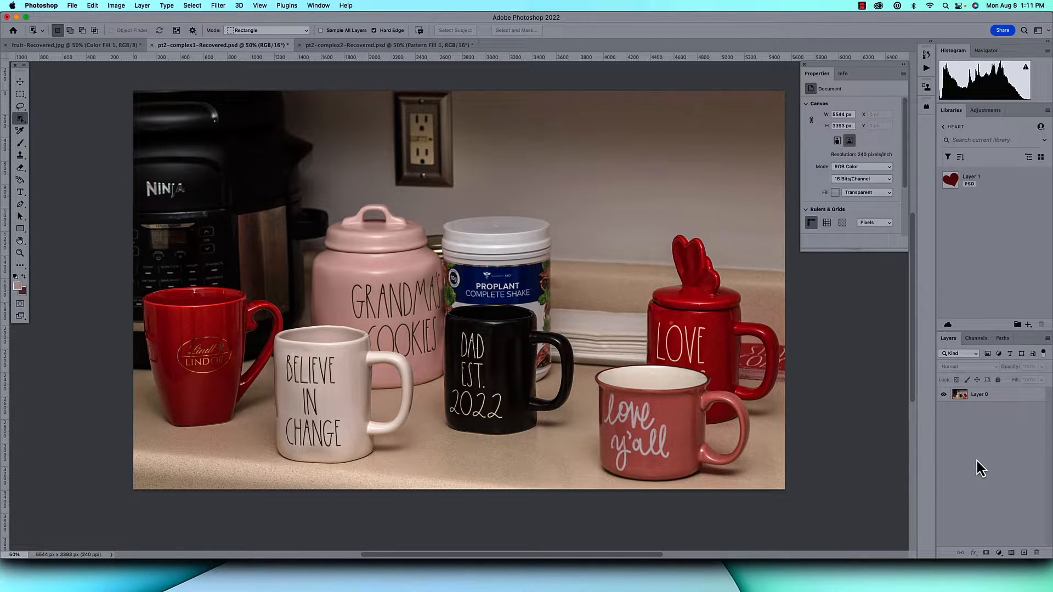
# Step: Make Layer 0 of the mug photo active and show the overlay of all detected objects
pyautogui.click(1017, 396)
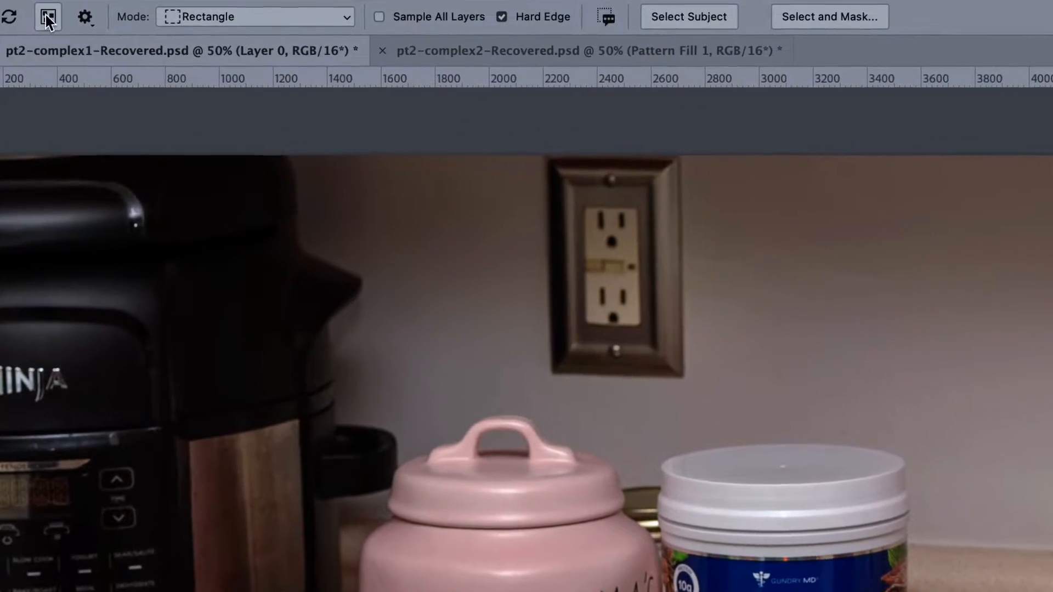
pyautogui.click(44, 20)
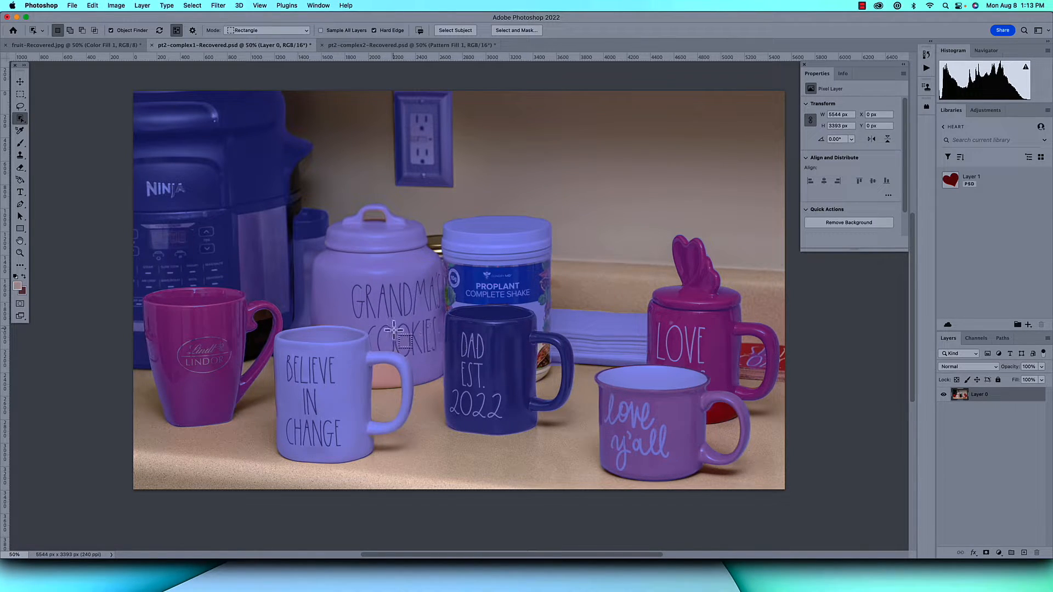
pyautogui.press('n')
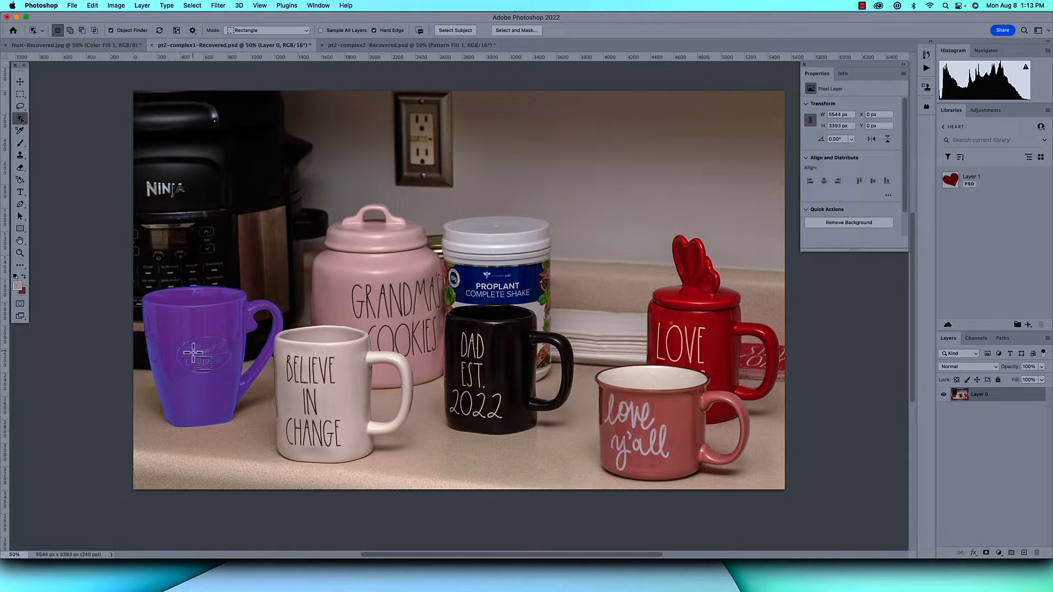
# Step: Select the red Lindor mug and add the white mug, pink cookie jar, black mug, "love y'all" mug and lidded LOVE mug
pyautogui.click(193, 351)
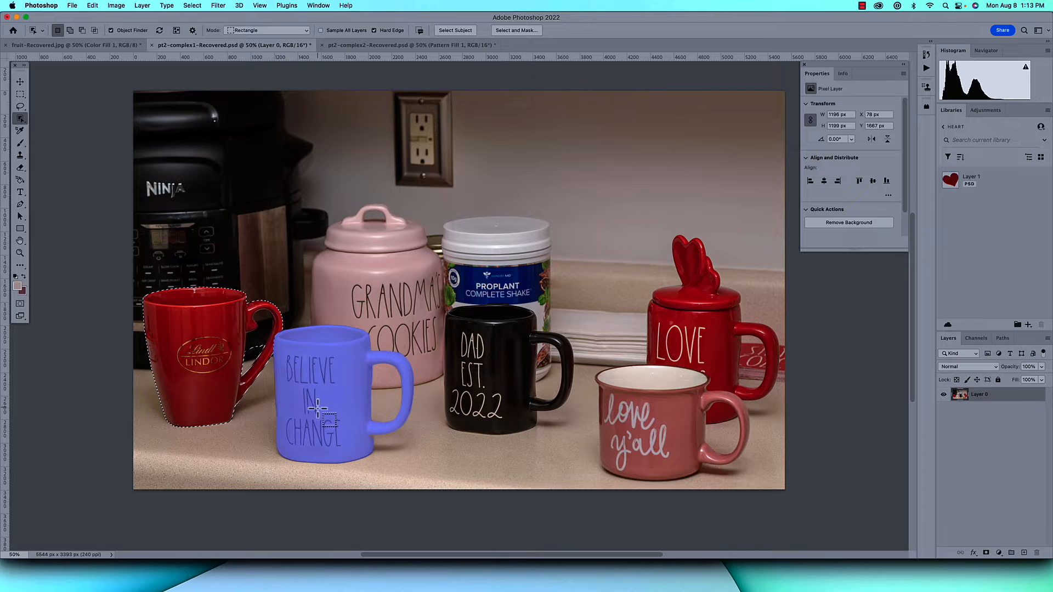
pyautogui.press('shift')
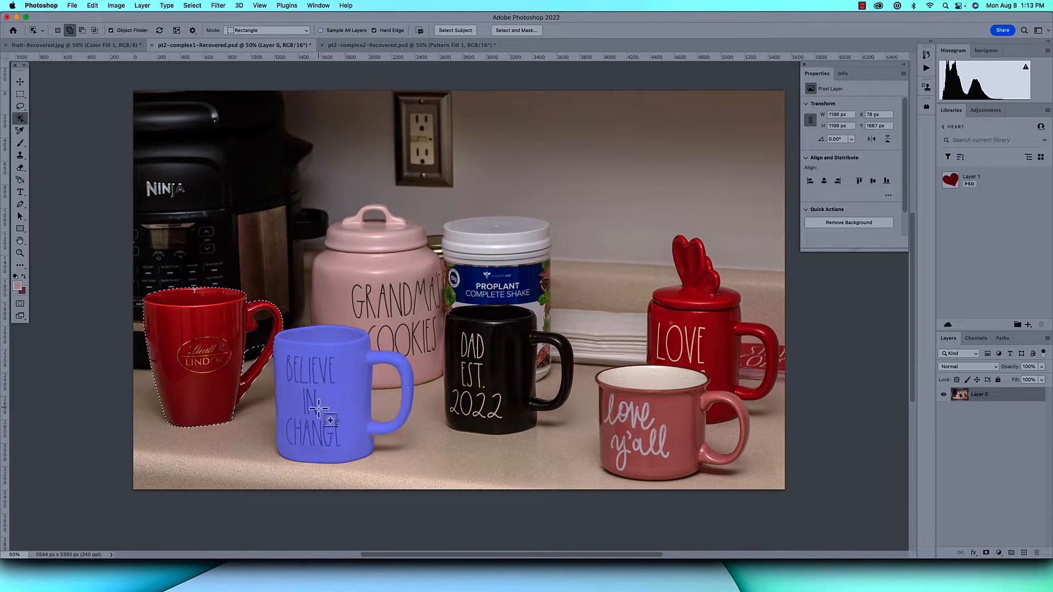
pyautogui.keyDown('shift'); pyautogui.click(318, 408); pyautogui.keyUp('shift')
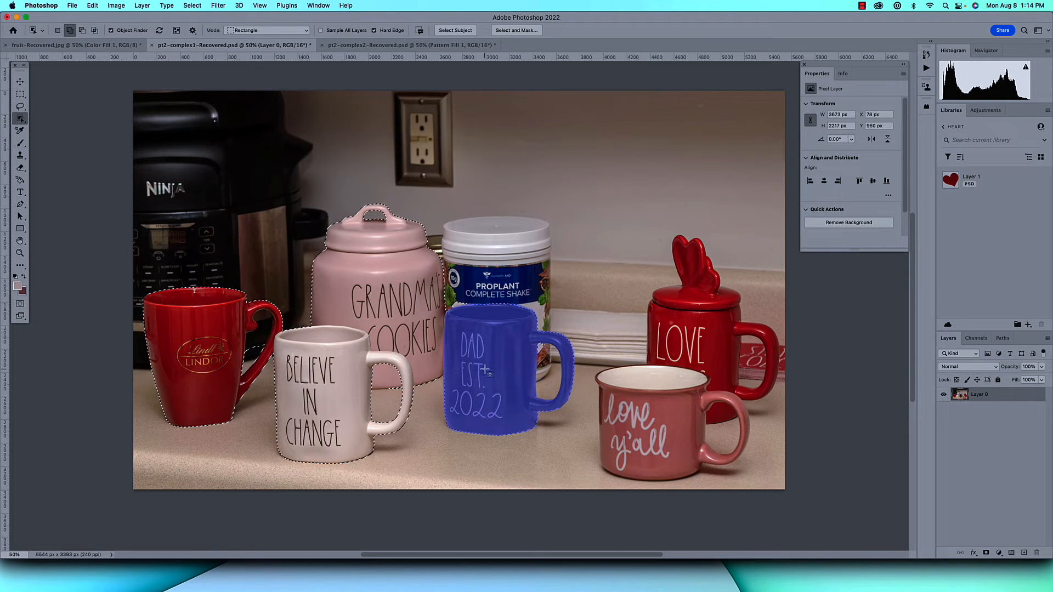
pyautogui.keyDown('shift'); pyautogui.click(486, 372); pyautogui.keyUp('shift')
pyautogui.hscroll(2, 656, 431)
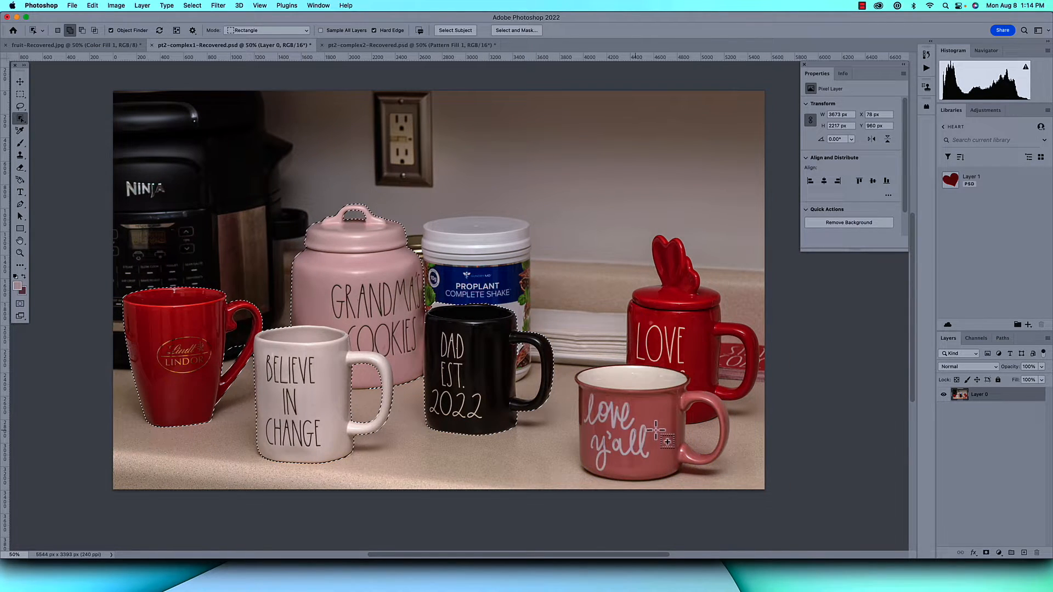
pyautogui.keyDown('shift'); pyautogui.click(657, 431); pyautogui.keyUp('shift')
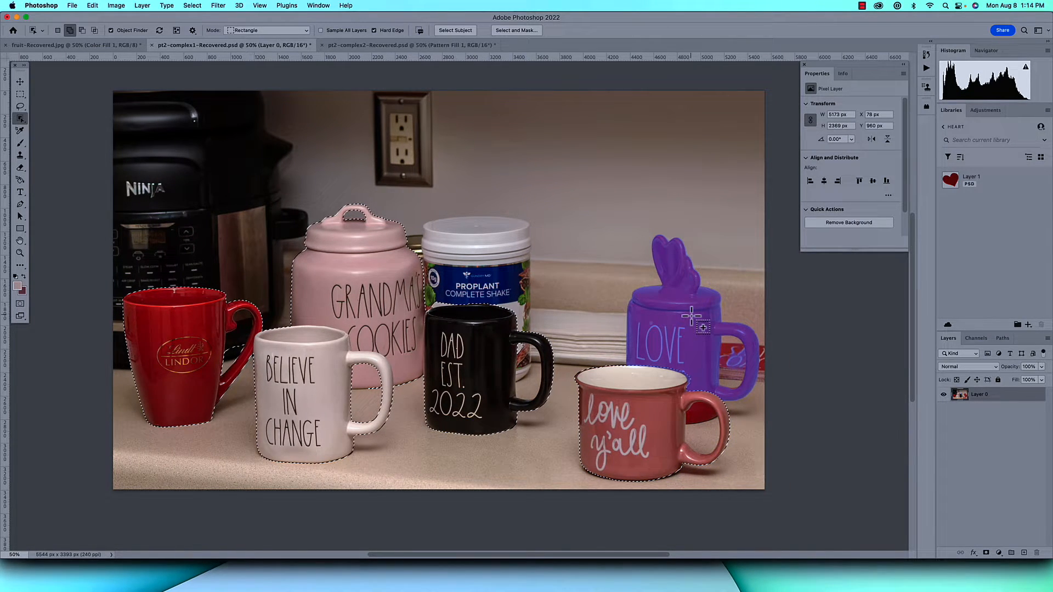
pyautogui.keyDown('shift'); pyautogui.click(691, 315); pyautogui.keyUp('shift')
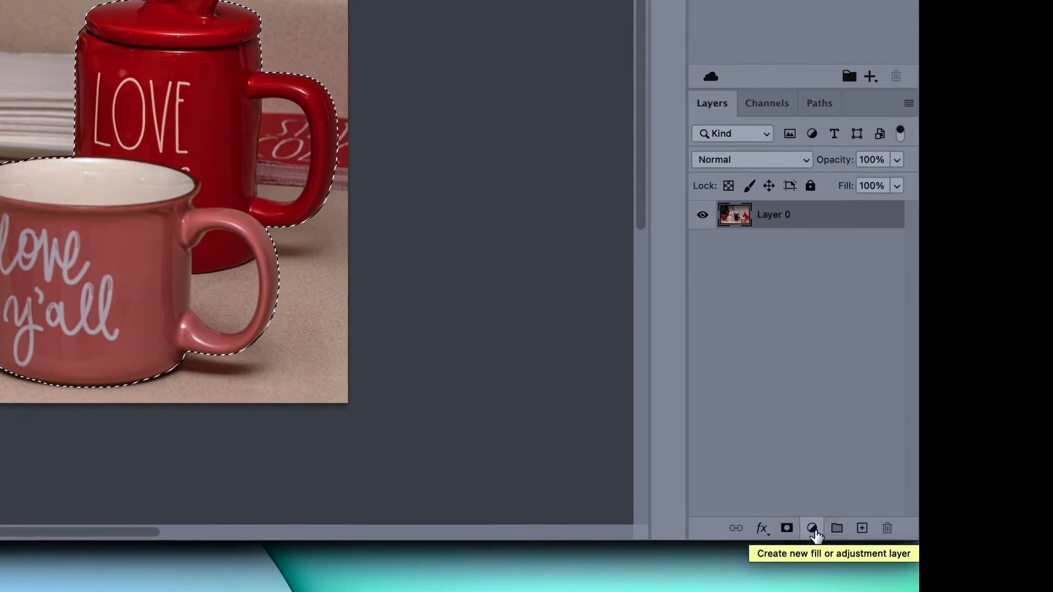
# Step: Add a Pattern fill layer with the orange-brown Grass pattern over the selected mugs and cookie jar, and invert its mask
pyautogui.click(785, 525)
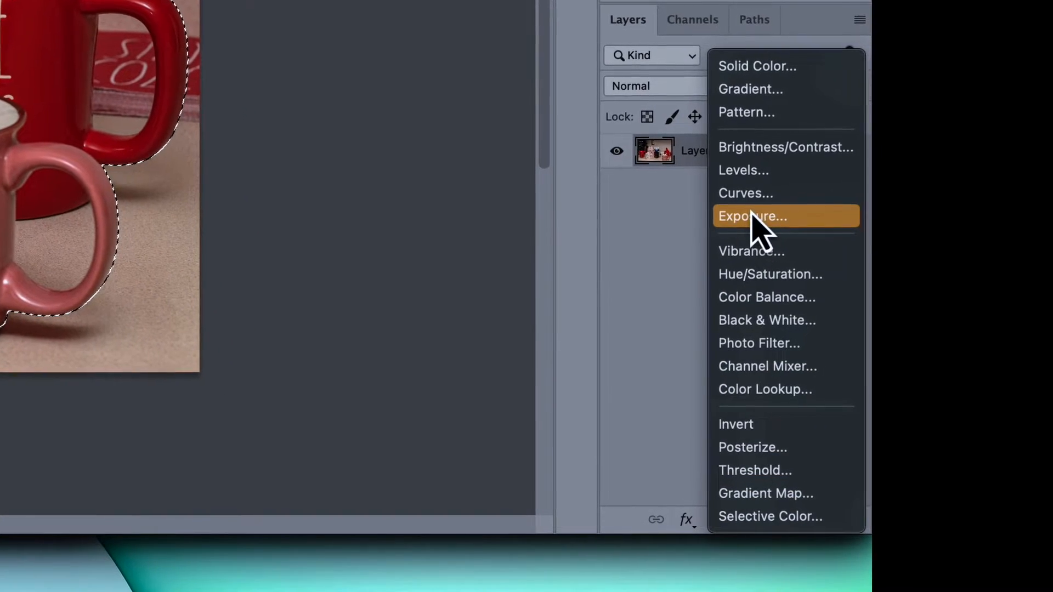
pyautogui.click(761, 113)
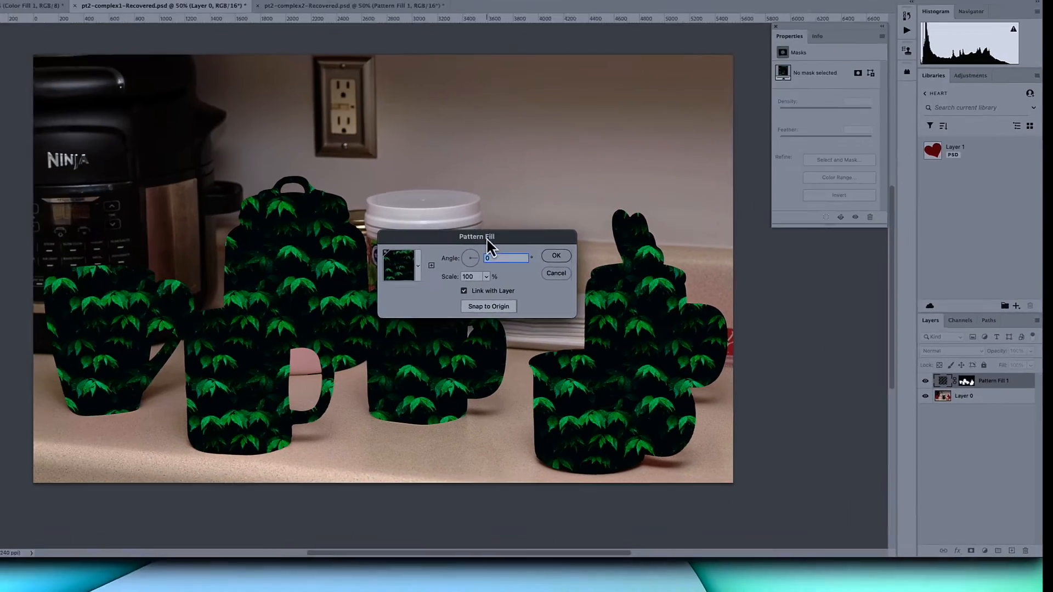
pyautogui.moveTo(485, 238); pyautogui.dragTo(620, 142)
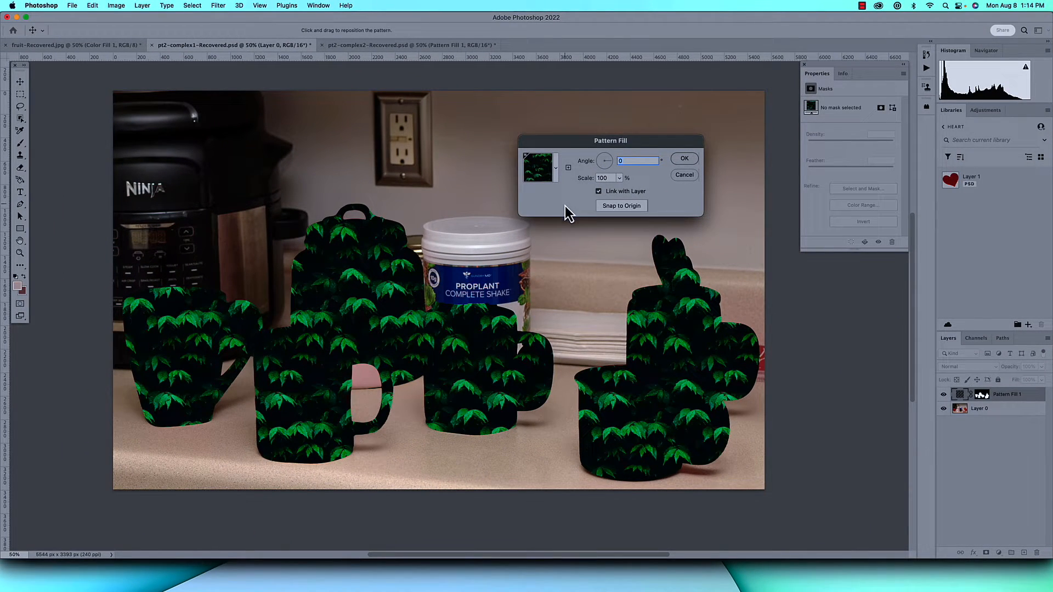
pyautogui.click(556, 168)
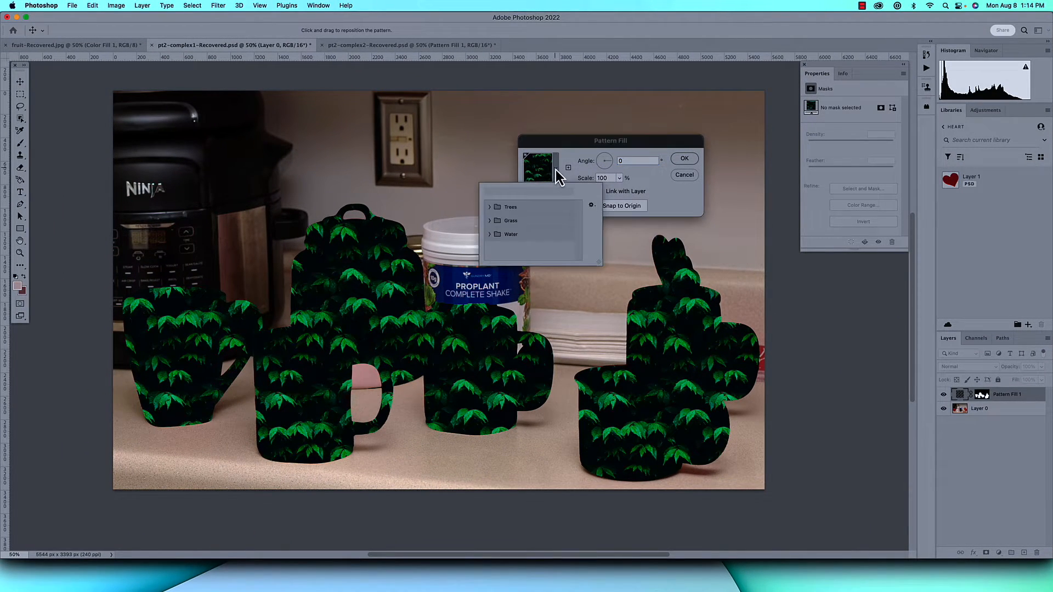
pyautogui.click(490, 221)
pyautogui.click(514, 235)
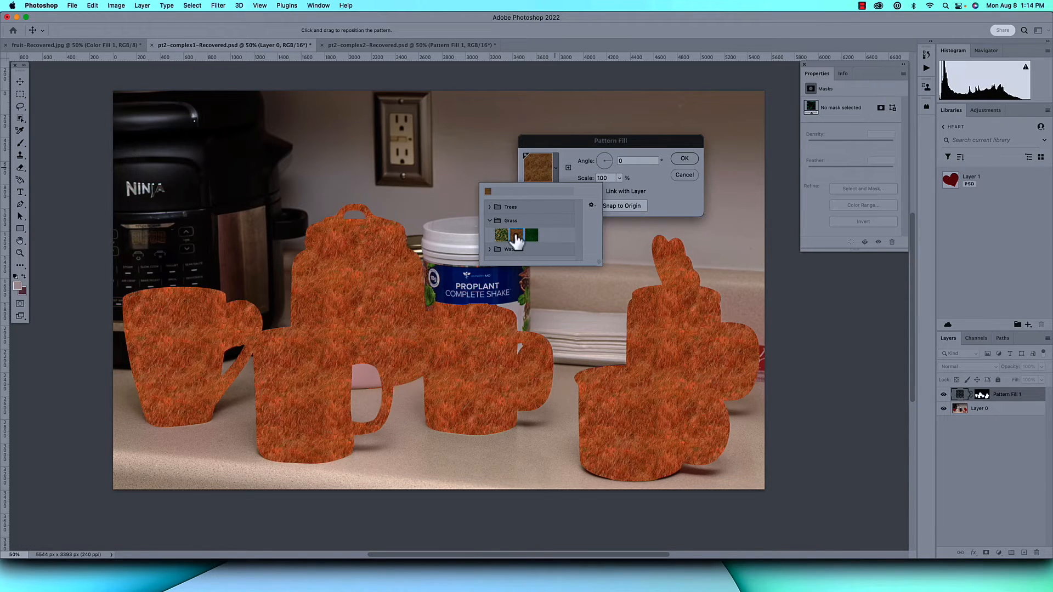
pyautogui.click(685, 158)
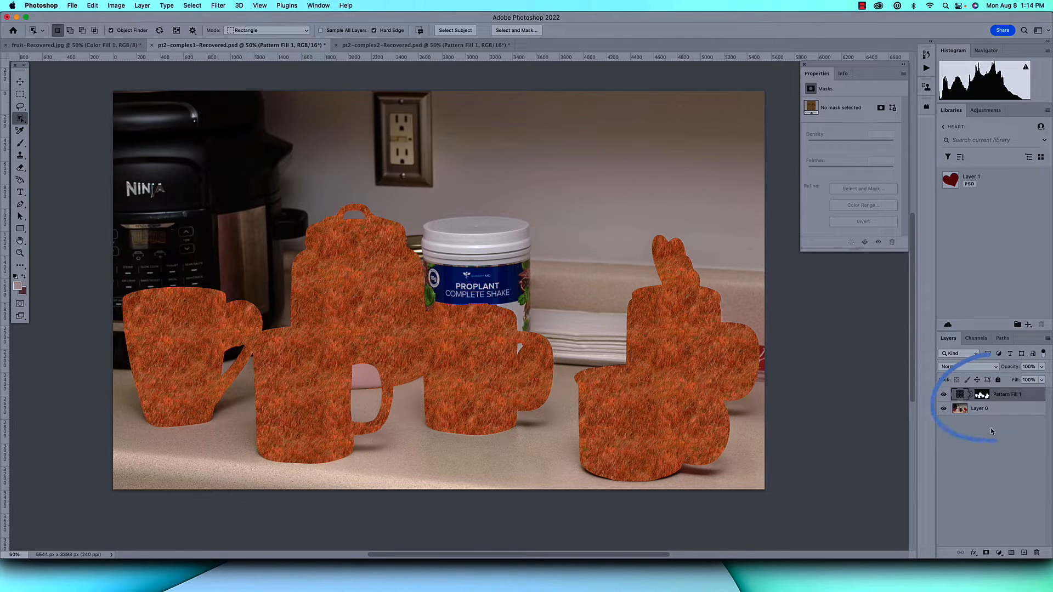
pyautogui.click(982, 396)
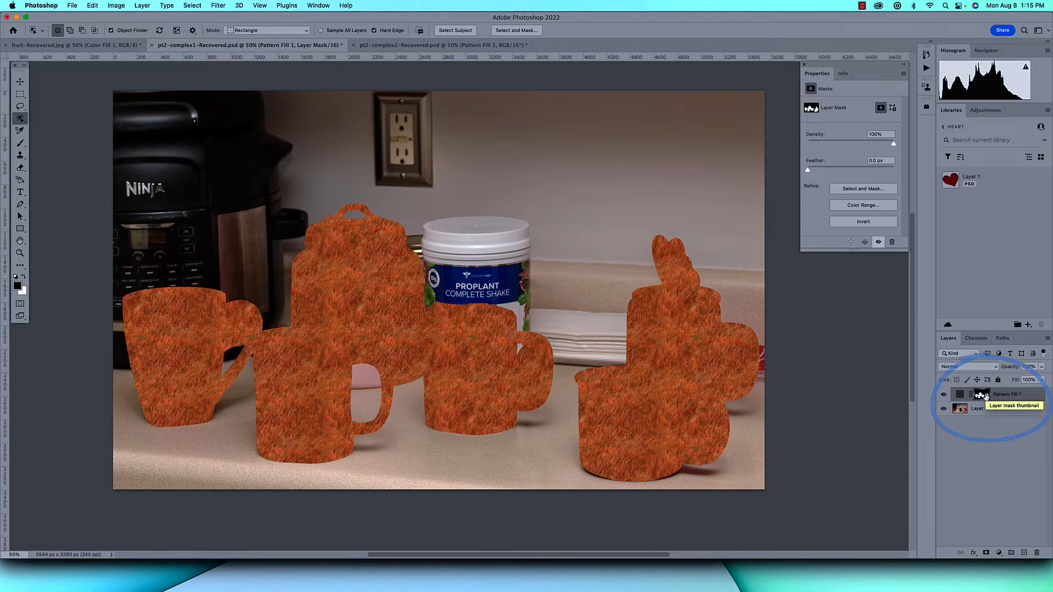
pyautogui.press('super+i')
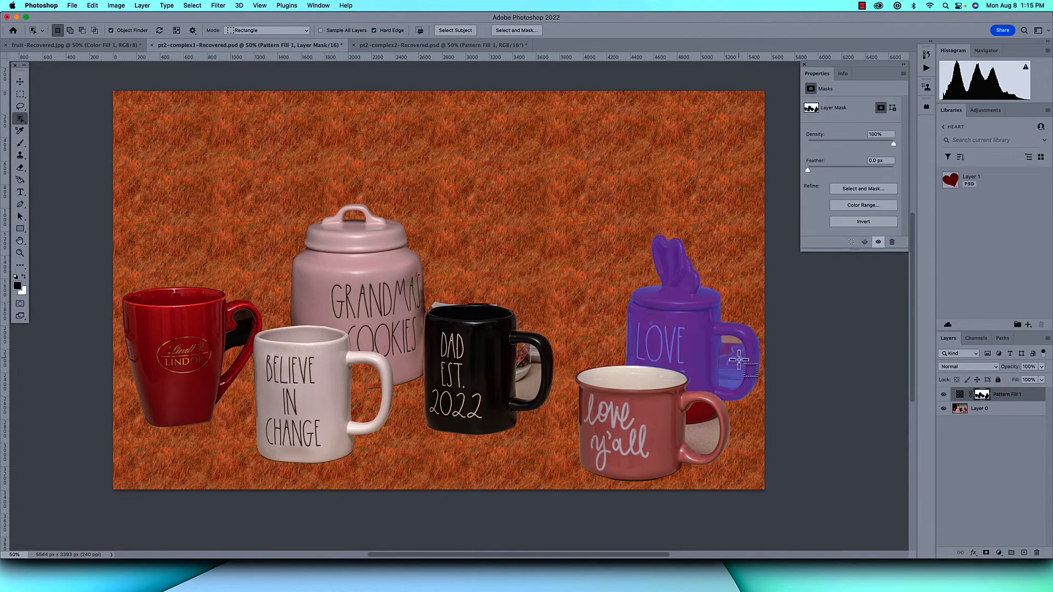
# Step: Activate the Brush tool with the pattern fill layer's mask as the painting target
pyautogui.click(20, 143)
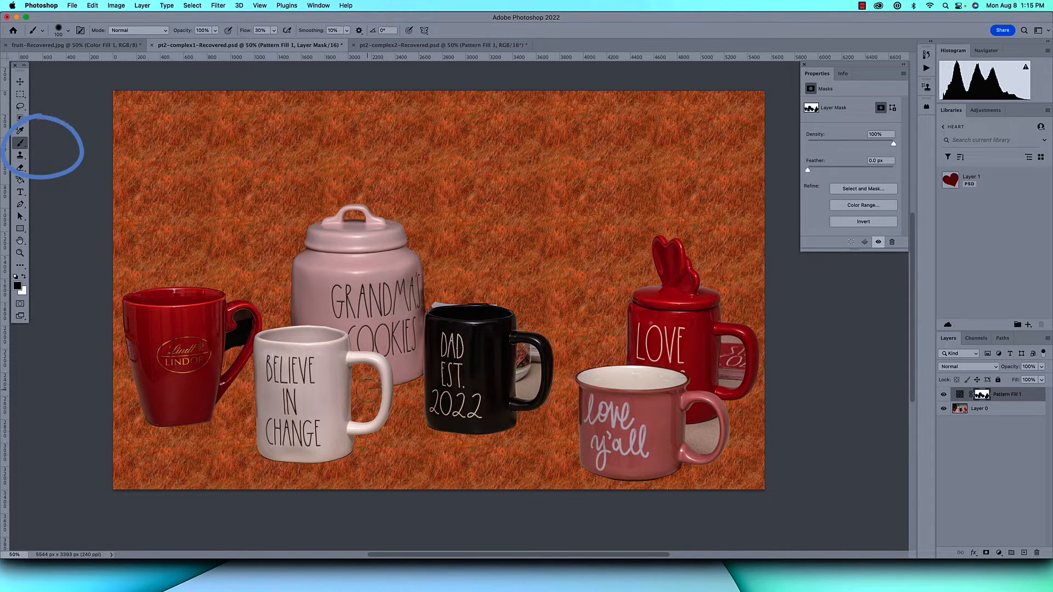
pyautogui.rightClick(22, 146)
pyautogui.click(63, 143)
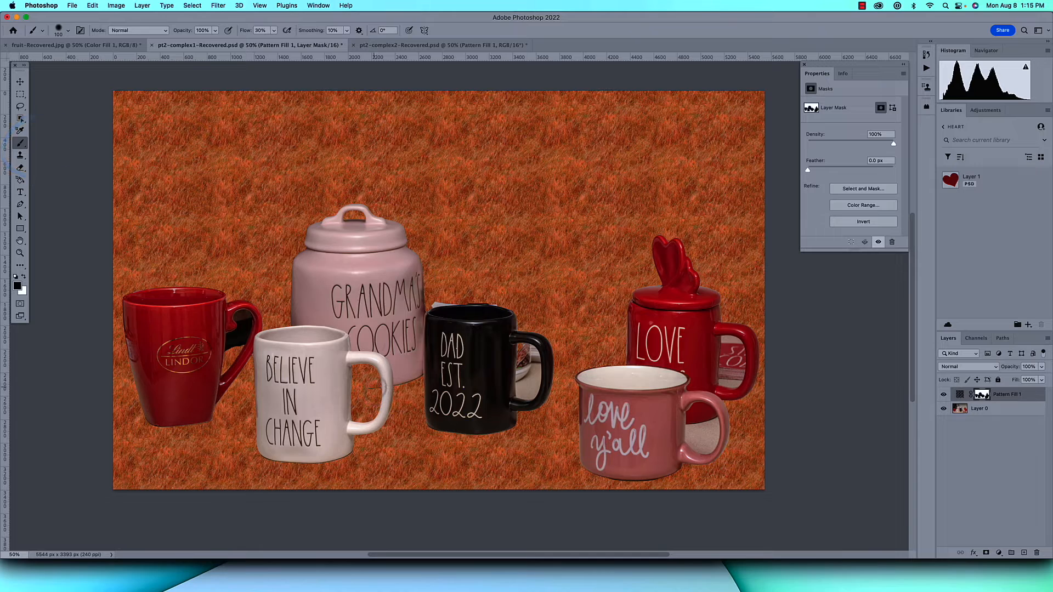